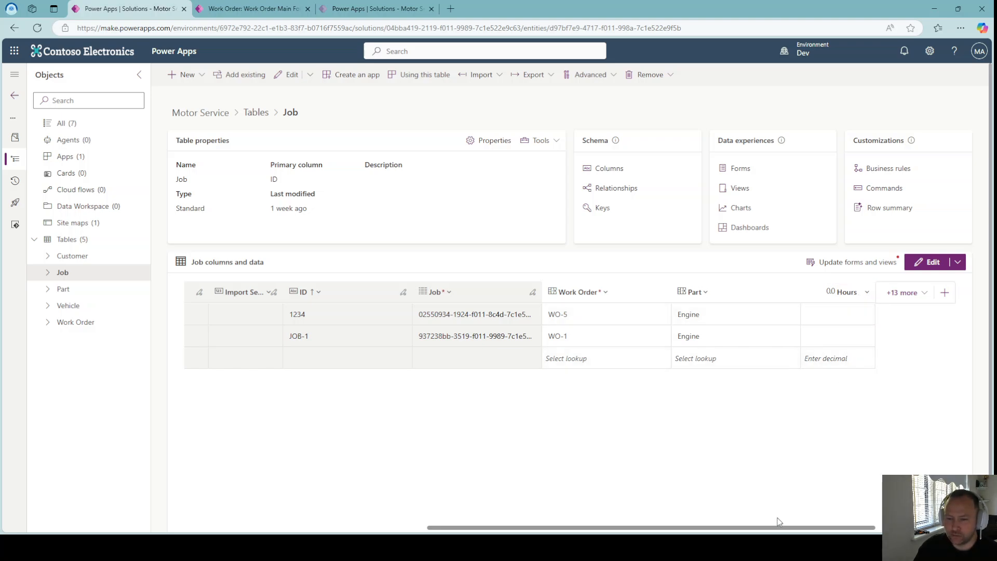
Start a new column on the Job table named Time Cost with the Formula data type.
left_click(858, 292)
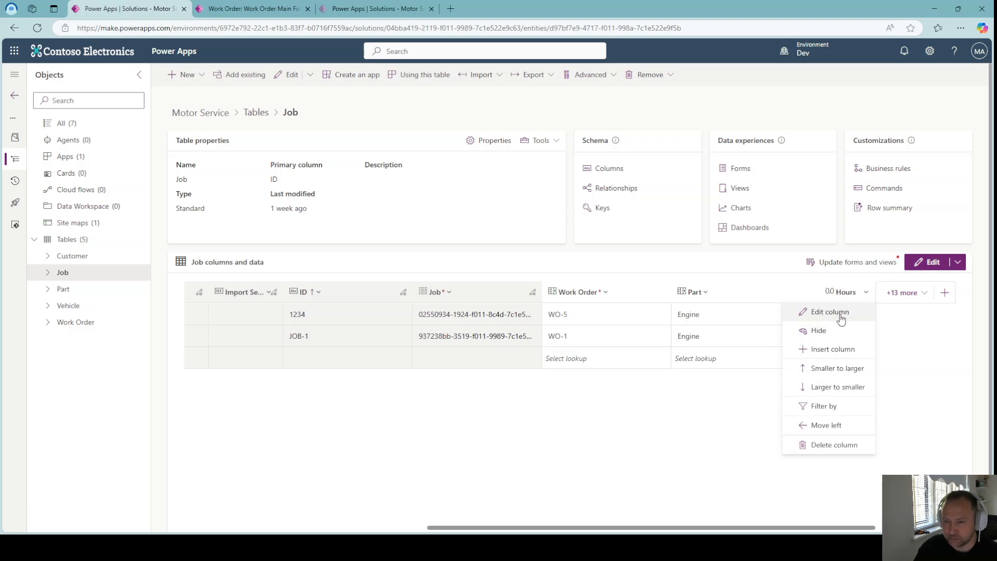
left_click(894, 335)
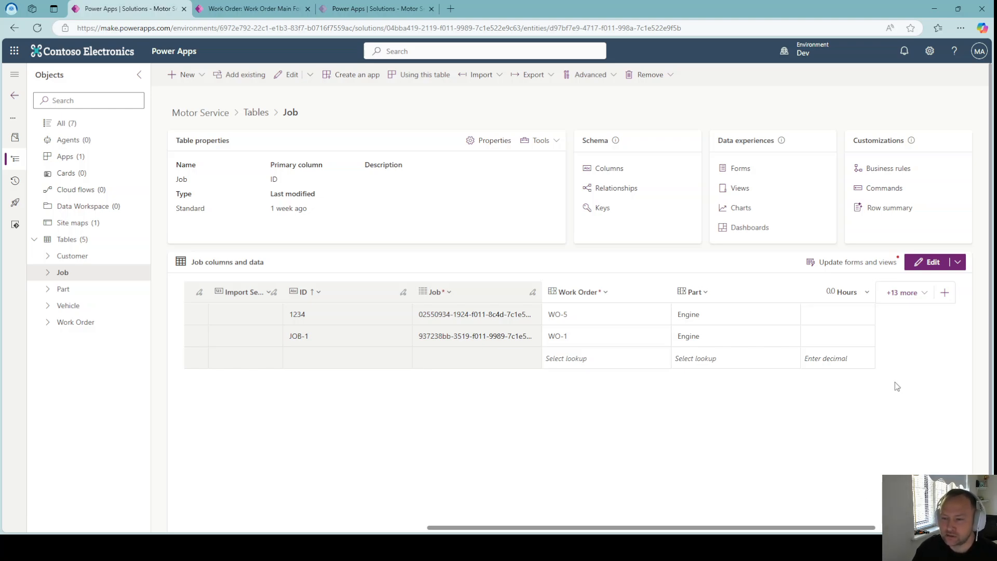
left_click(944, 293)
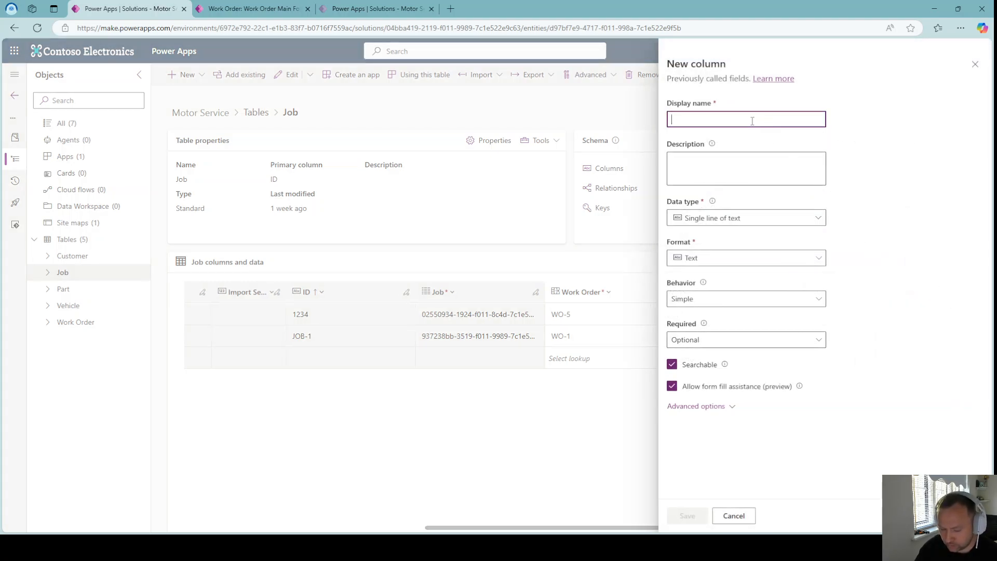
type("Time Cost")
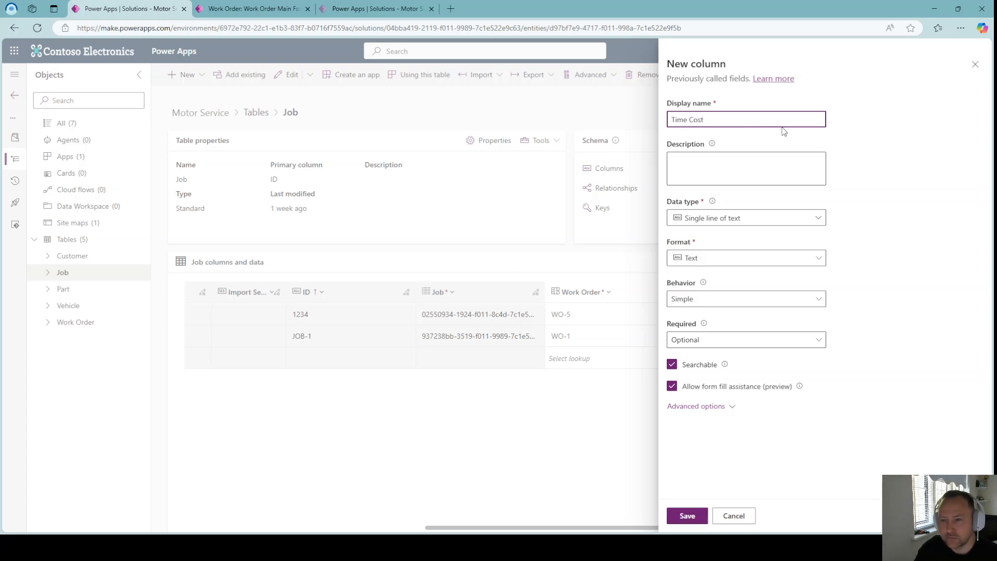
left_click(862, 123)
left_click(766, 220)
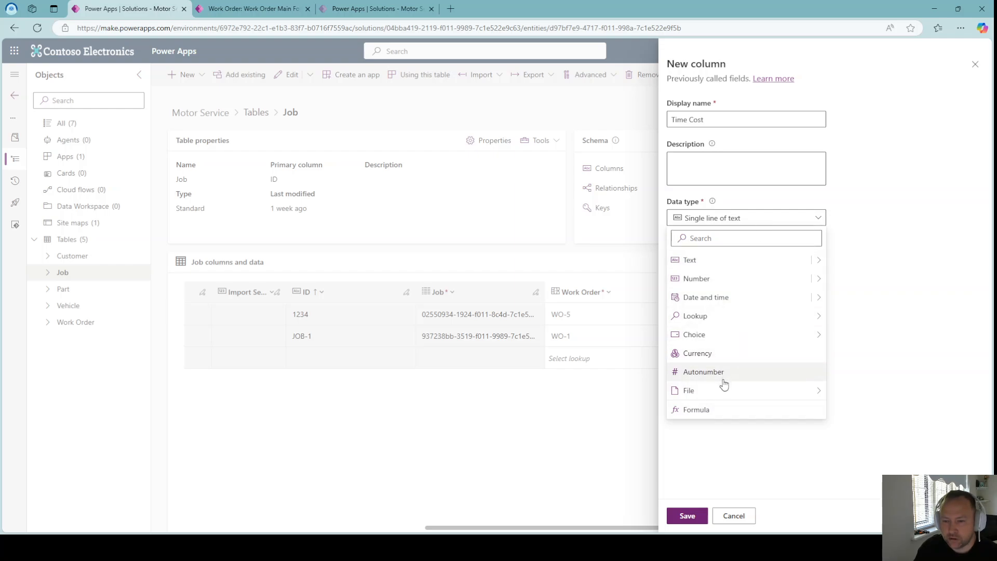
left_click(719, 414)
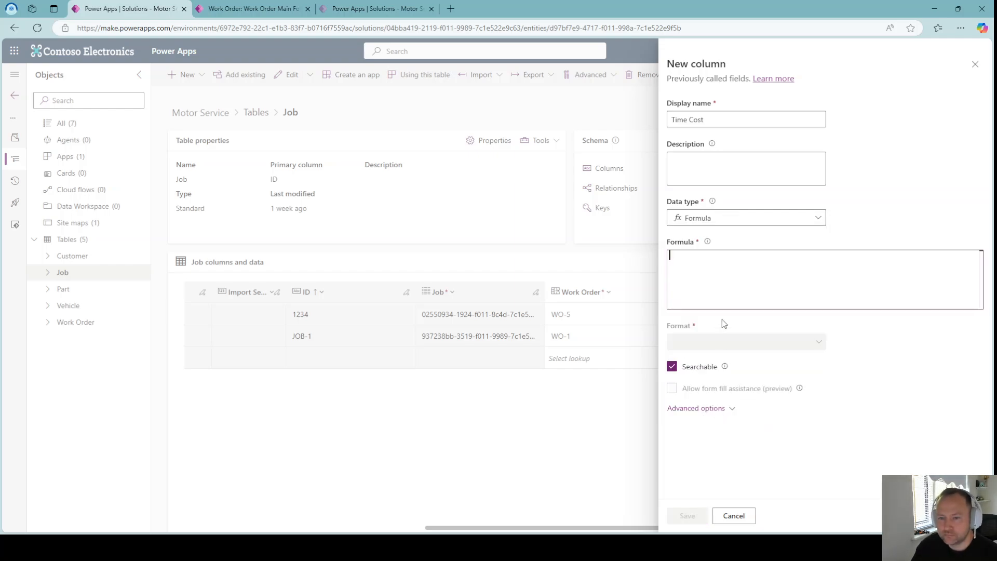
Enter the formula Hours * 30 for the Time Cost column and save it.
type("H")
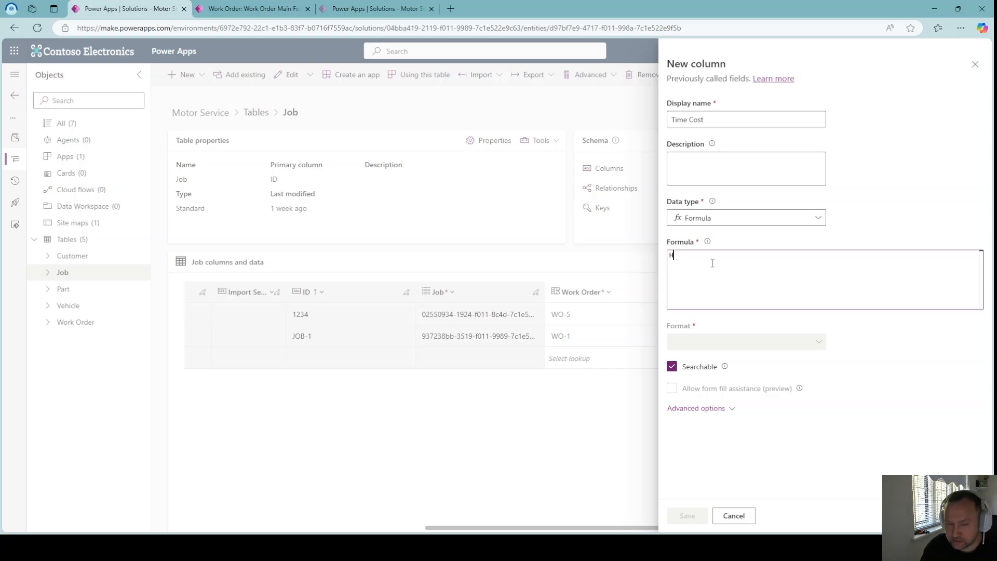
type("ours ")
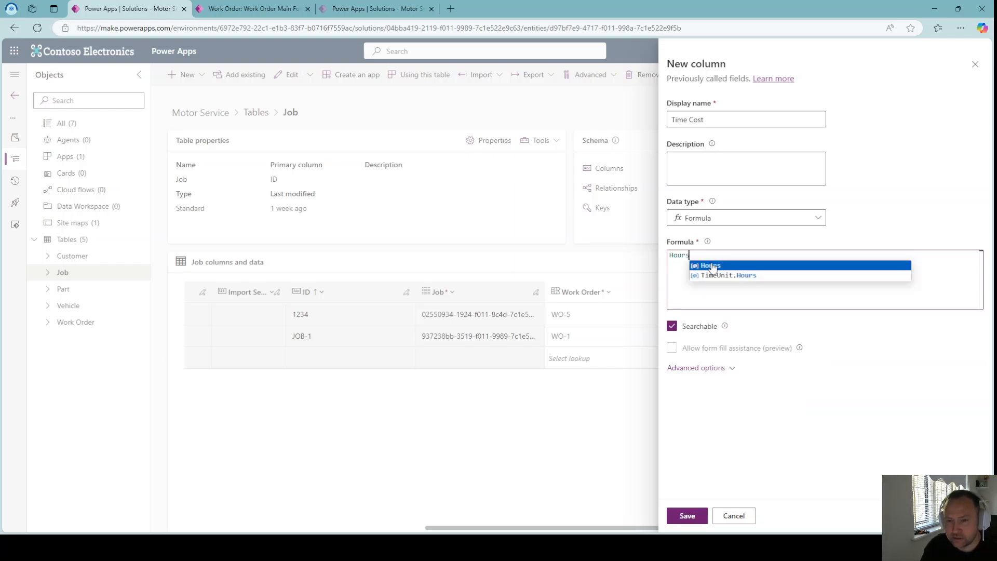
type("*")
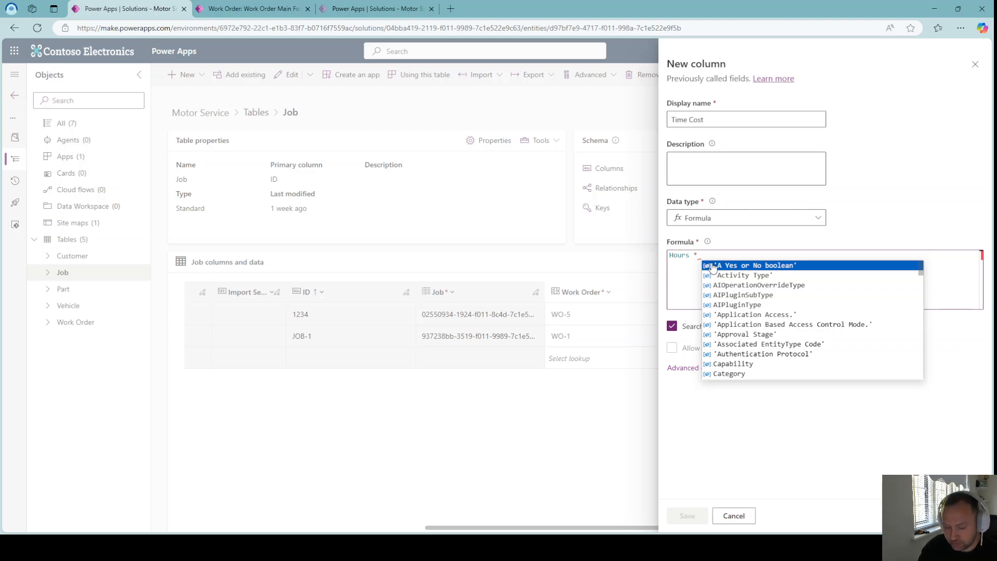
type("30")
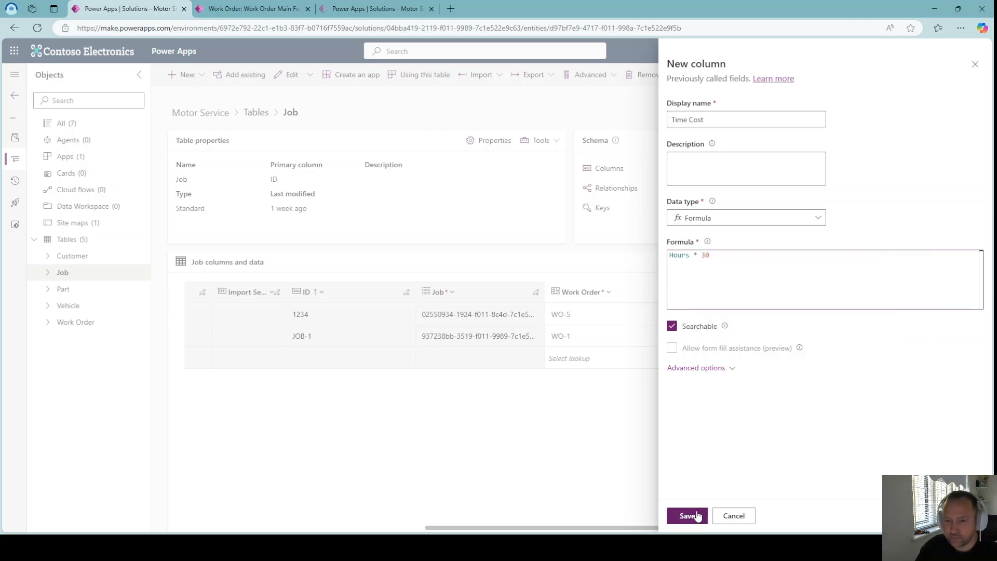
left_click(694, 514)
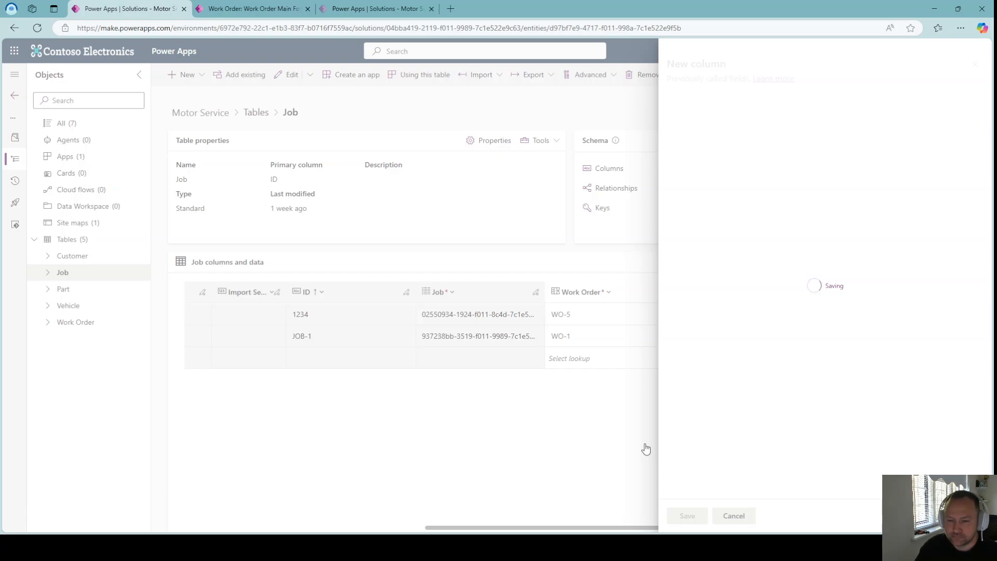
Start another new column named Part Cost with the Formula data type.
left_click_drag(680, 530, 728, 530)
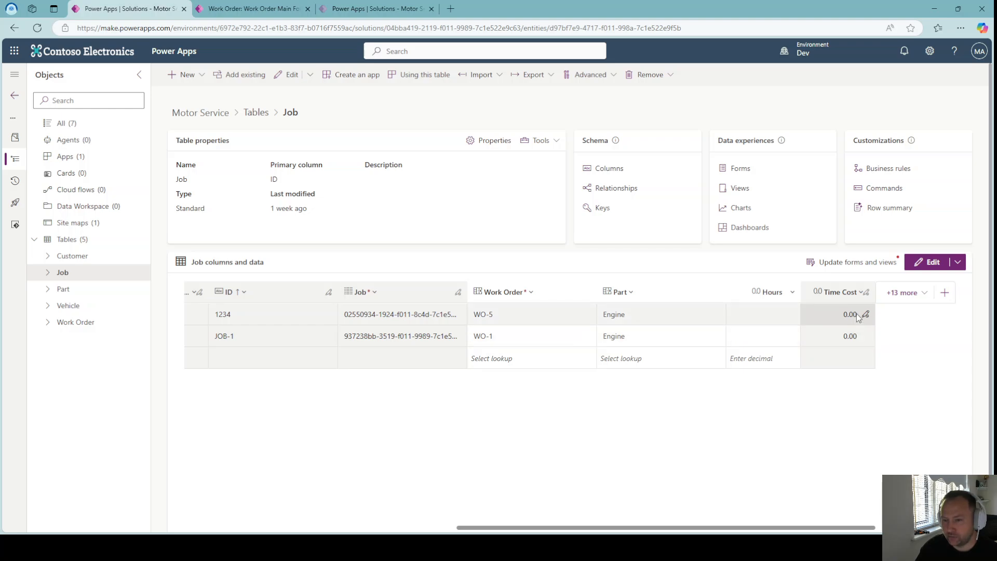
left_click(944, 294)
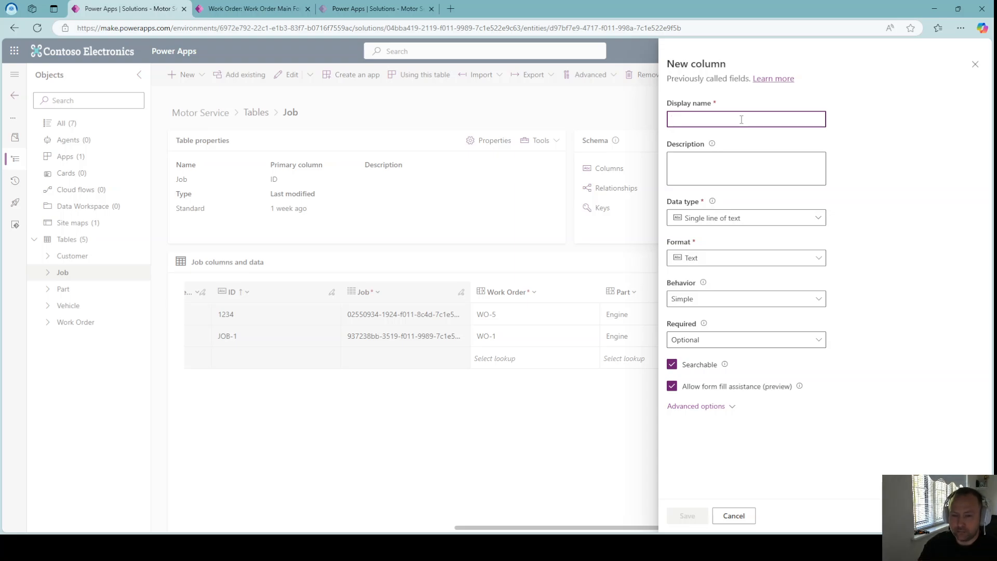
type("Part Cost")
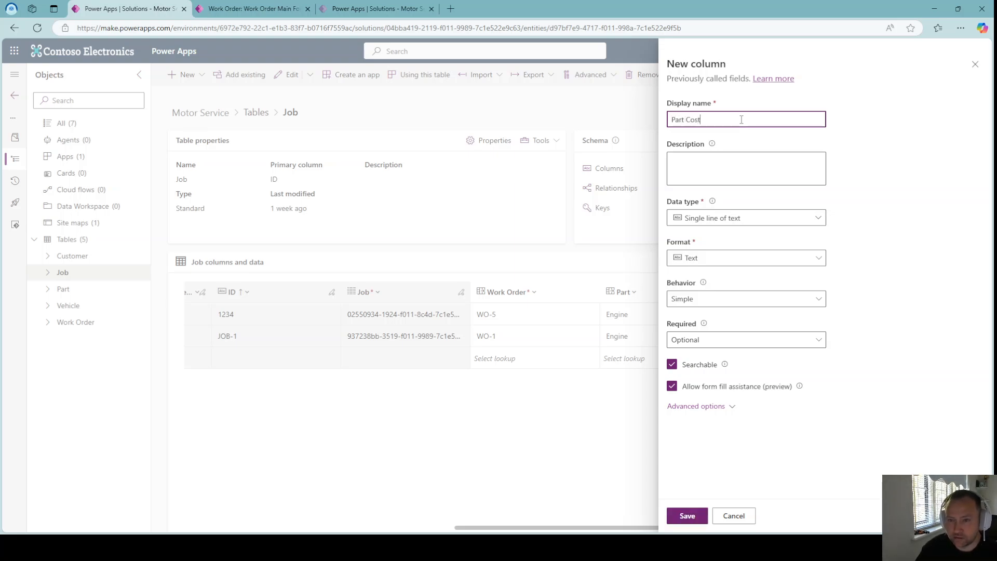
left_click(779, 219)
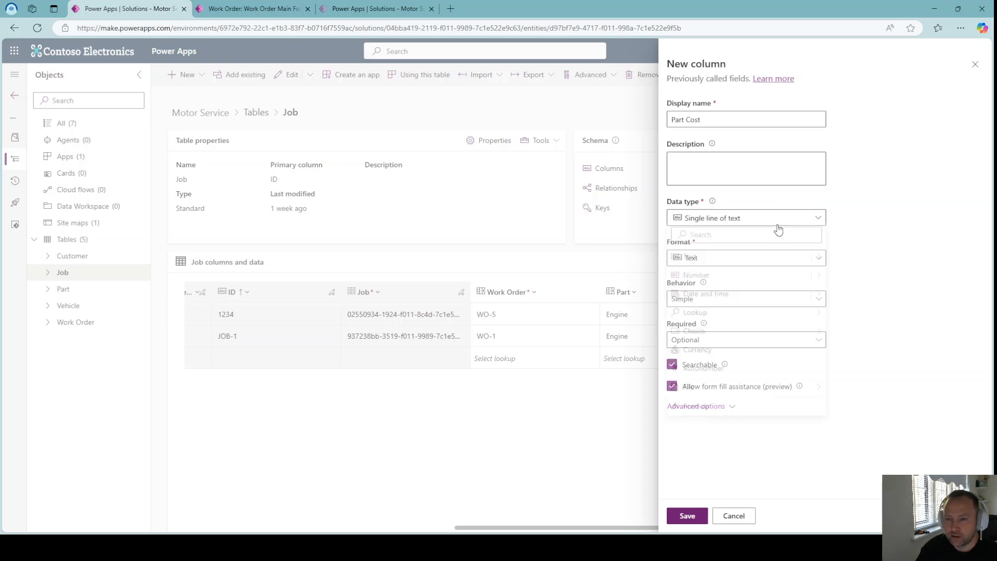
left_click(726, 411)
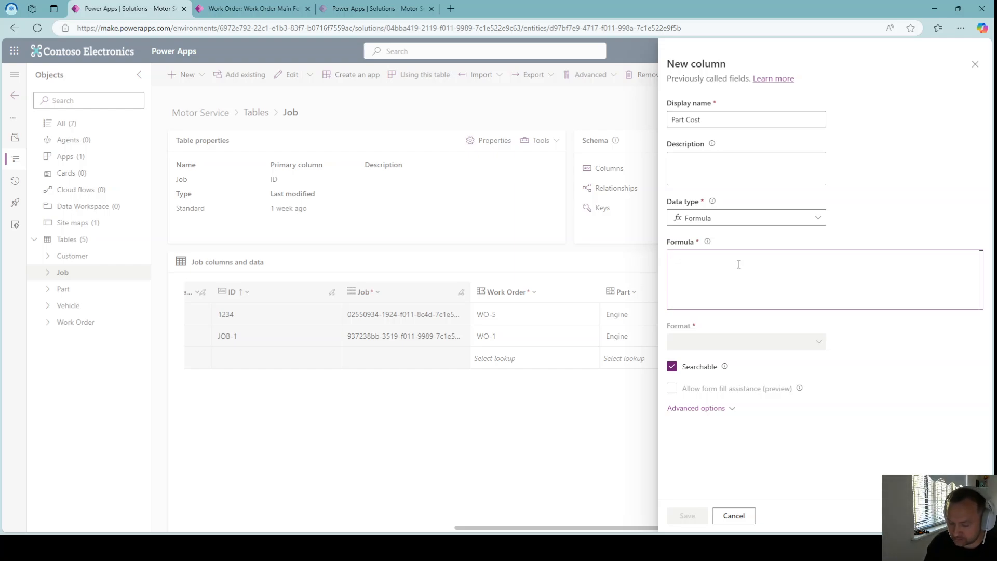
Enter the formula Part.'Customer Price' for Part Cost and save the column.
type("Part.cu")
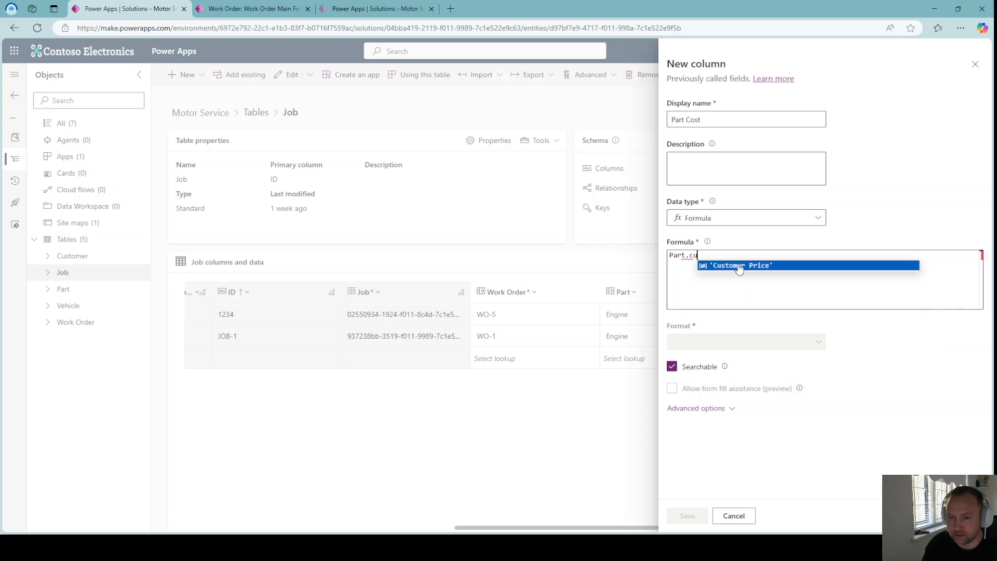
type("s")
left_click(739, 266)
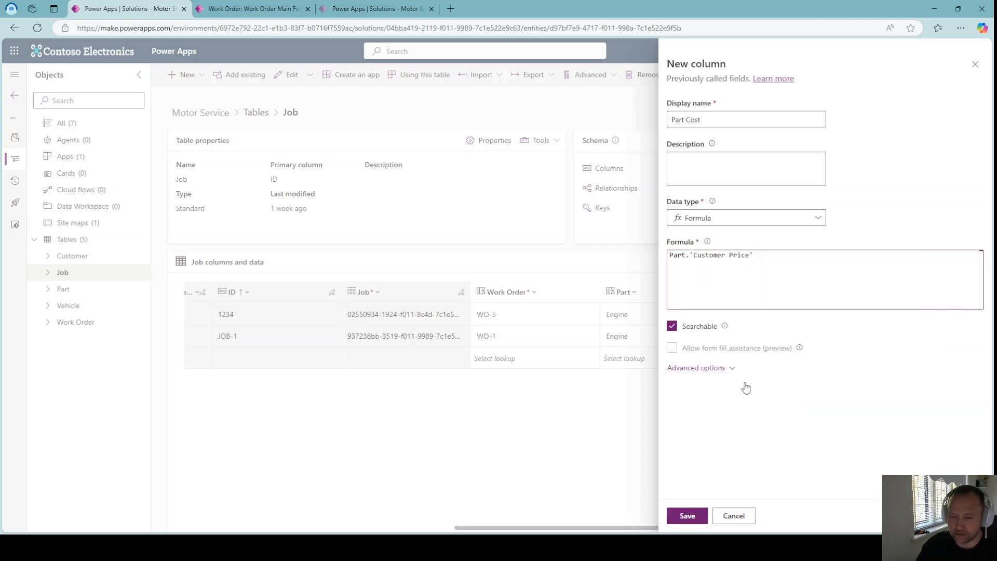
left_click(688, 516)
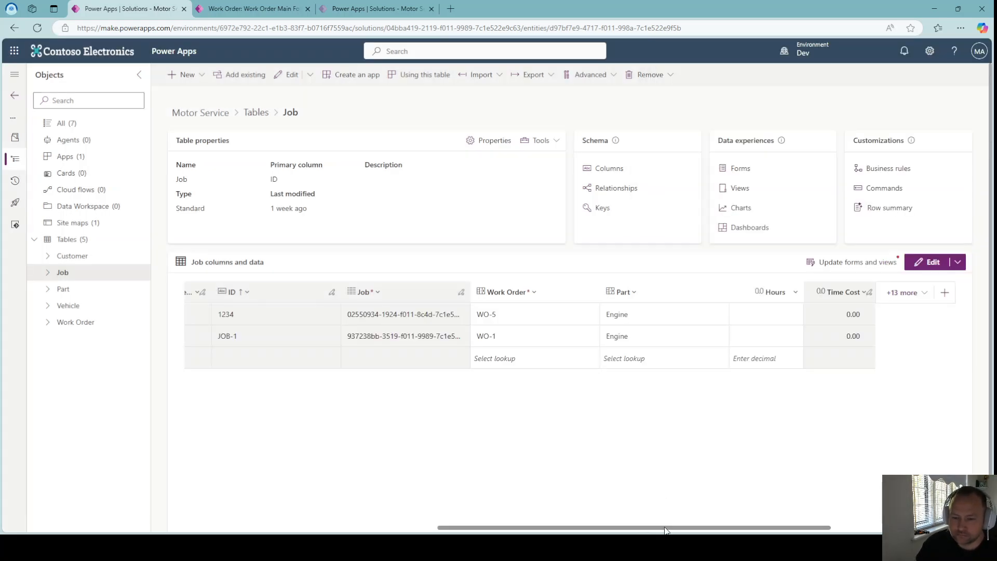
Start a new column named Total cost with the Formula data type.
left_click_drag(665, 528, 753, 531)
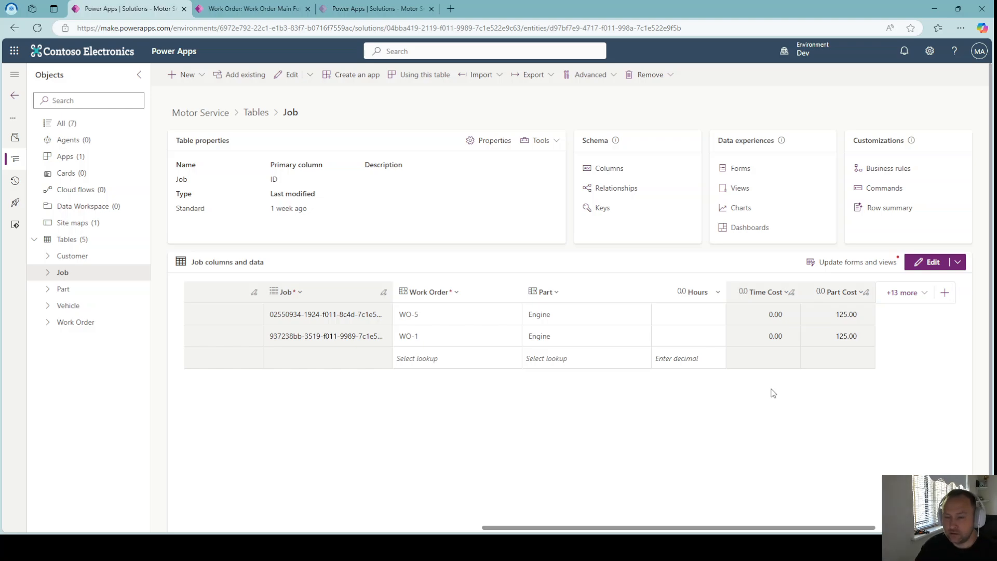
left_click(944, 295)
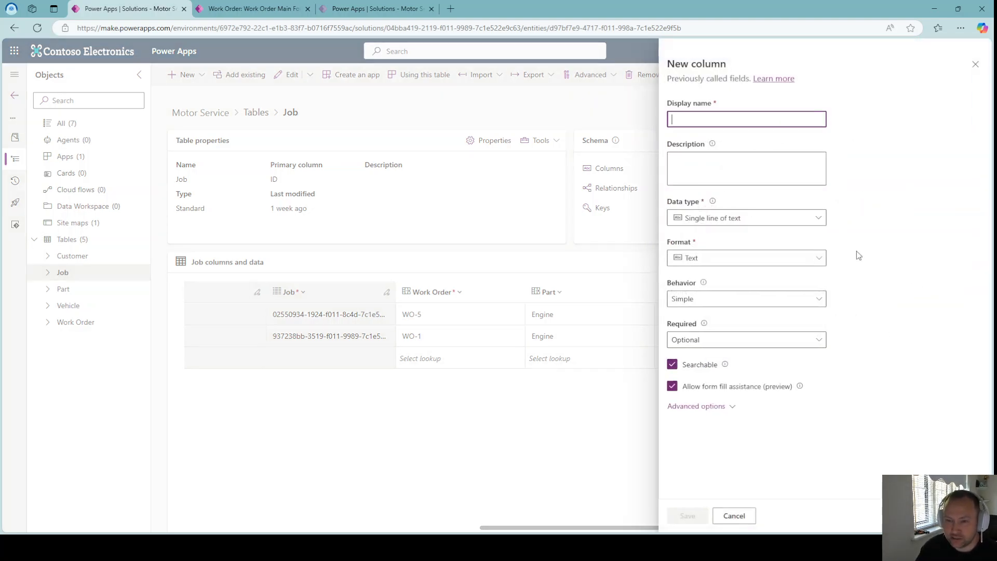
type("To")
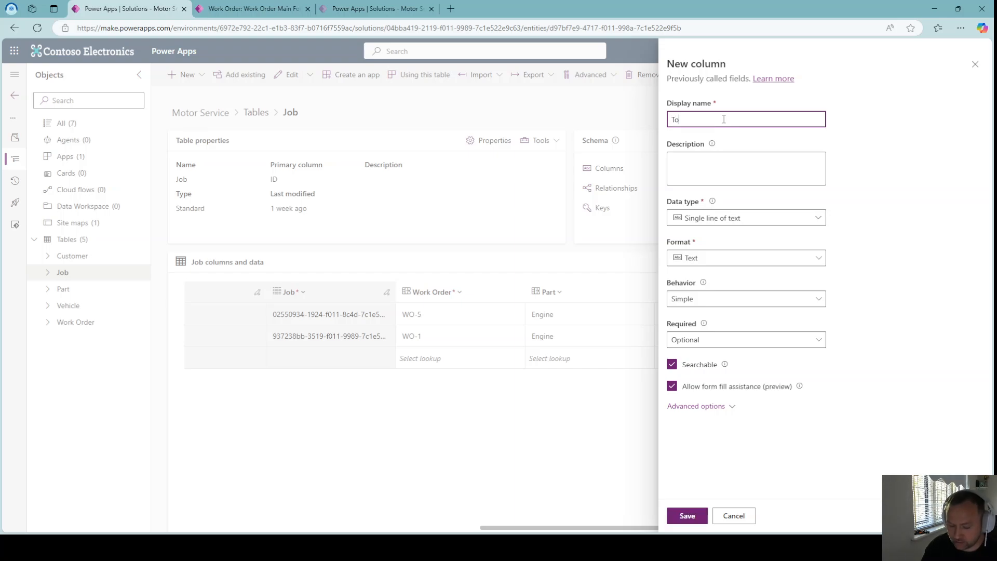
type("tal cost")
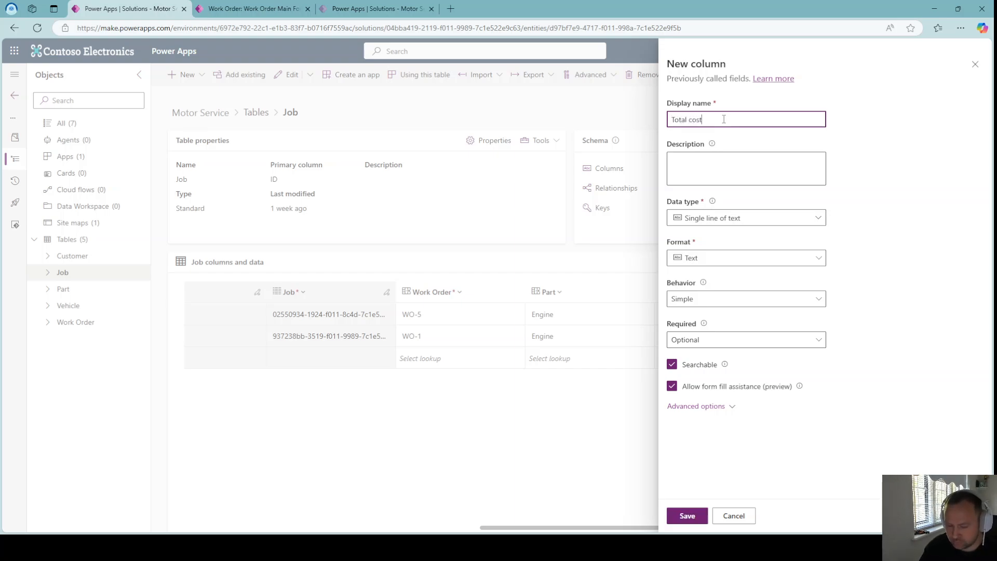
left_click(719, 218)
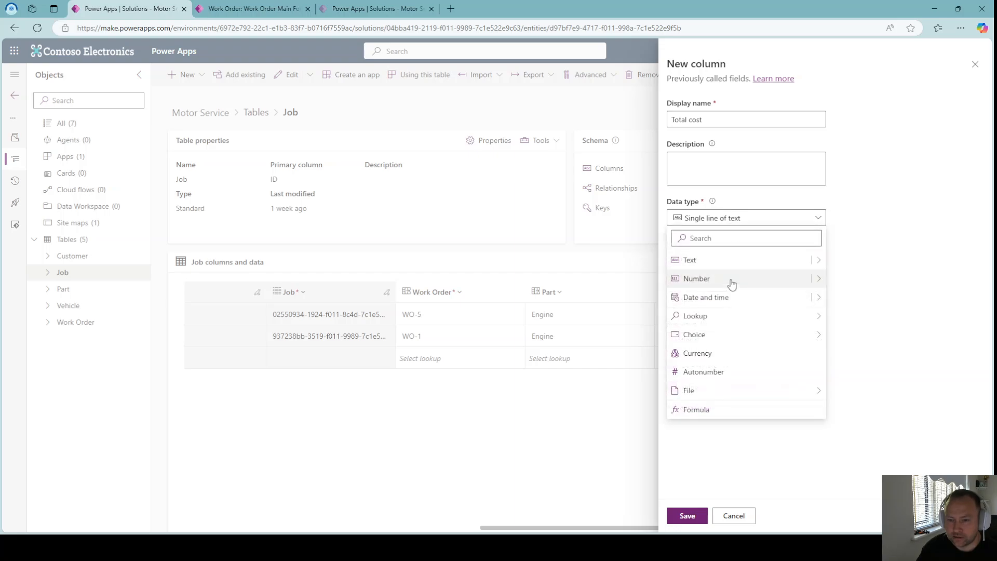
left_click(724, 411)
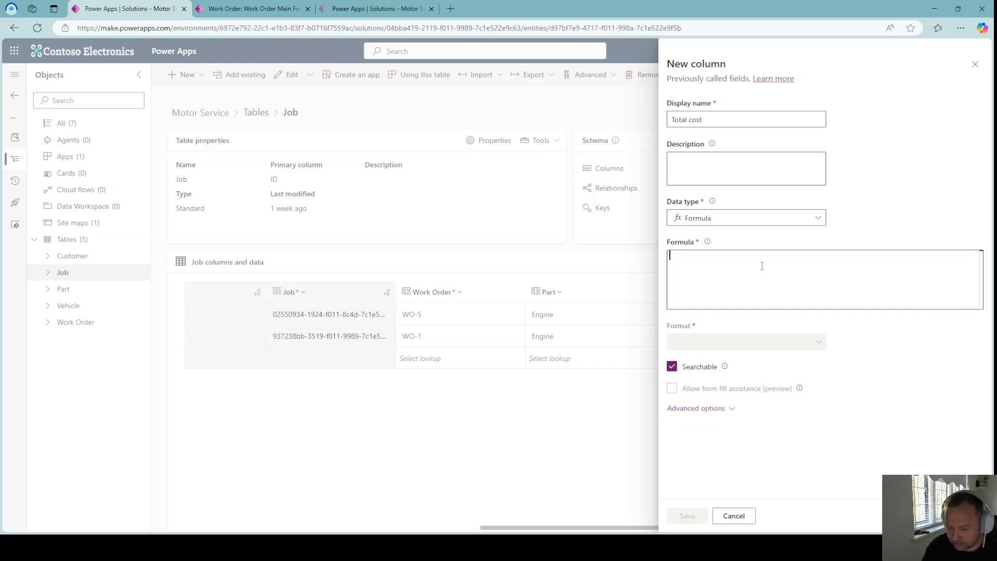
Enter the formula 'Part Cost' + 'Time Cost' for Total cost and save the column.
type("Part")
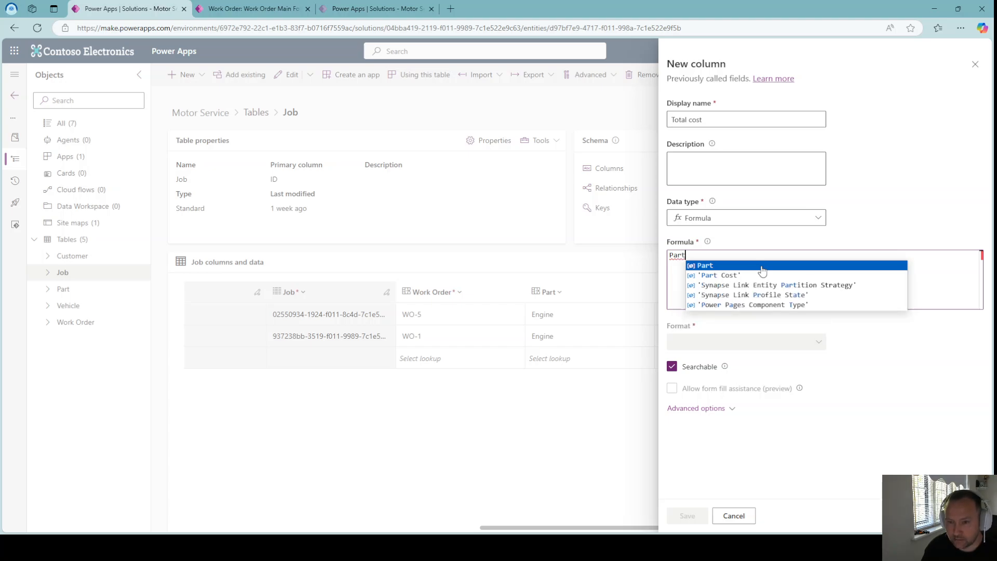
key("Down")
key("Tab")
type("+ ")
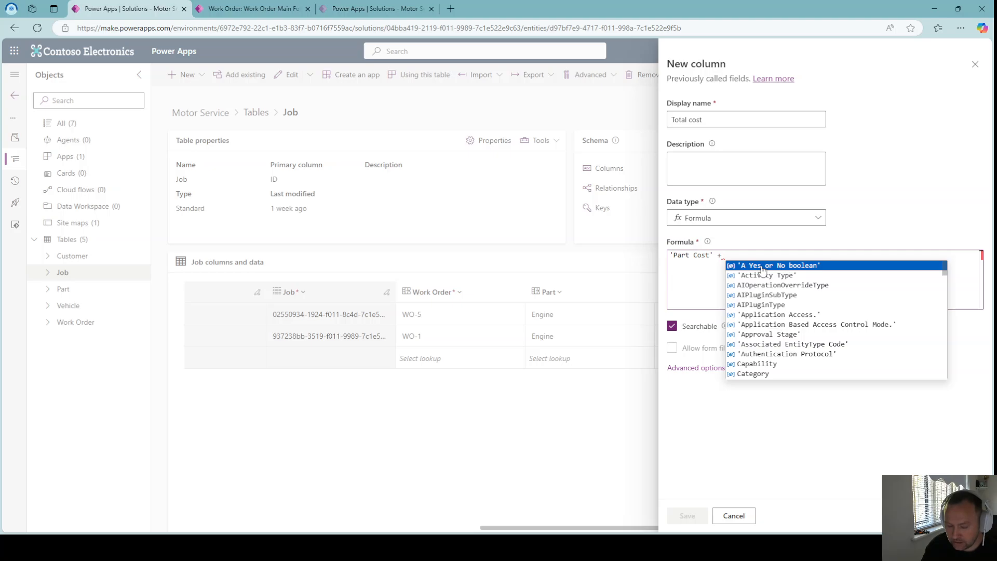
type("time")
key("Down")
key("Down")
key("Down")
key("Down")
key("Down")
key("Down")
key("Down")
key("Down")
key("Down")
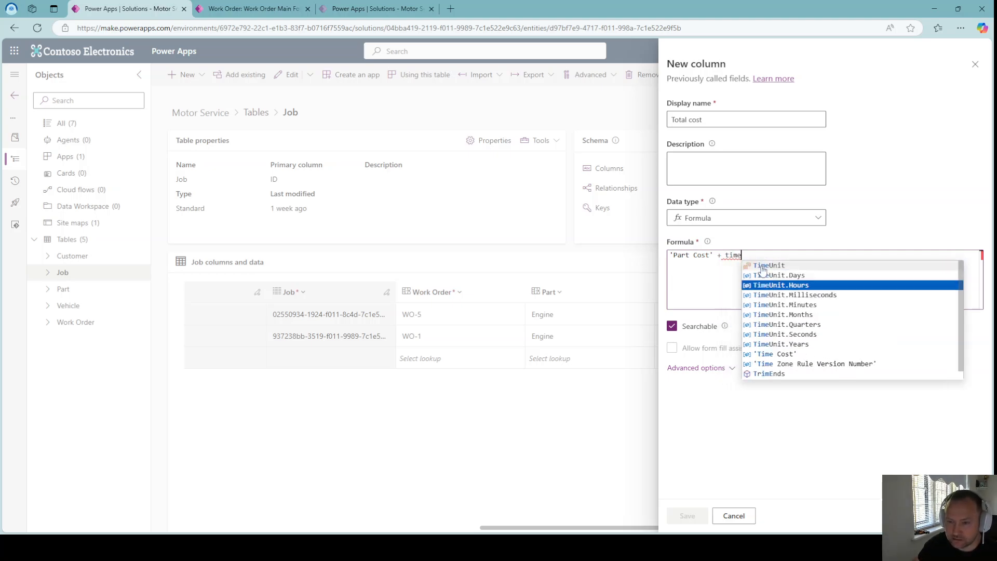
key("Tab")
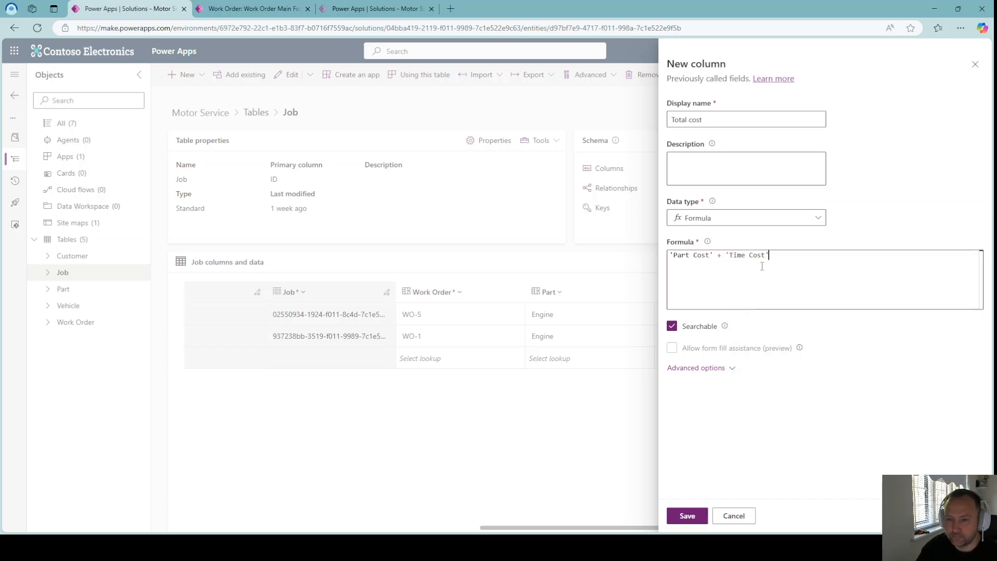
left_click(716, 371)
left_click(690, 520)
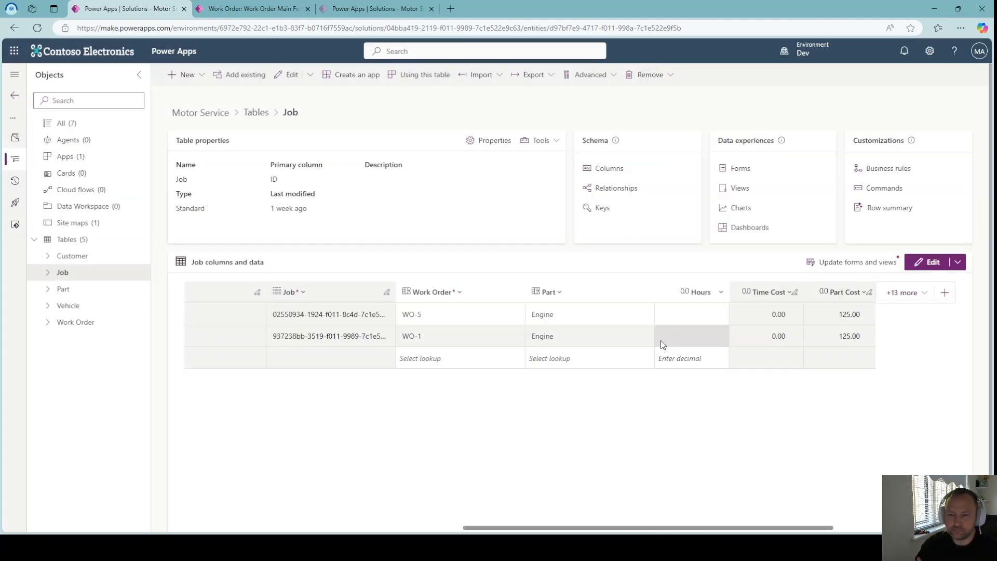
Start a new column on the Job table named Image.
left_click_drag(689, 529, 811, 529)
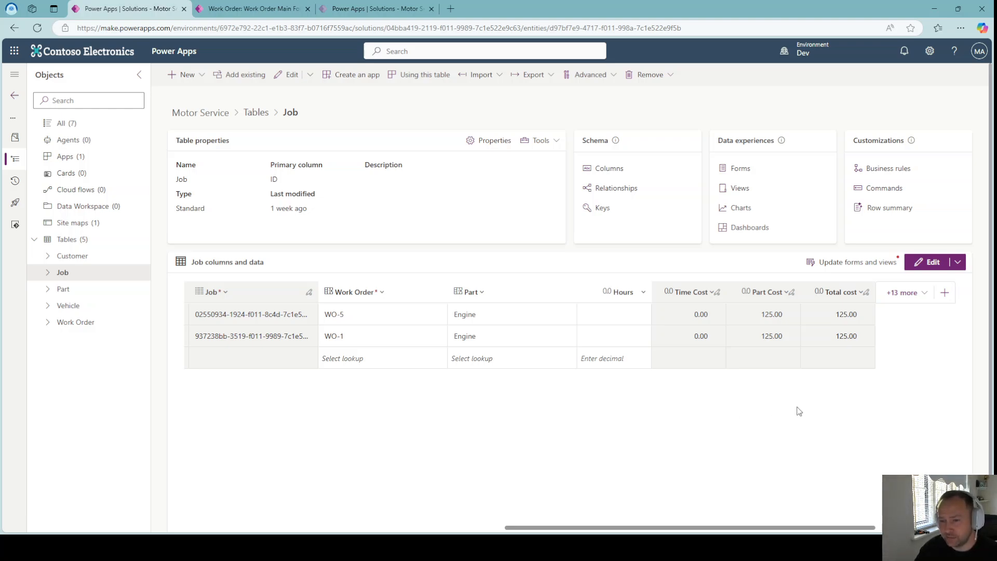
left_click(943, 293)
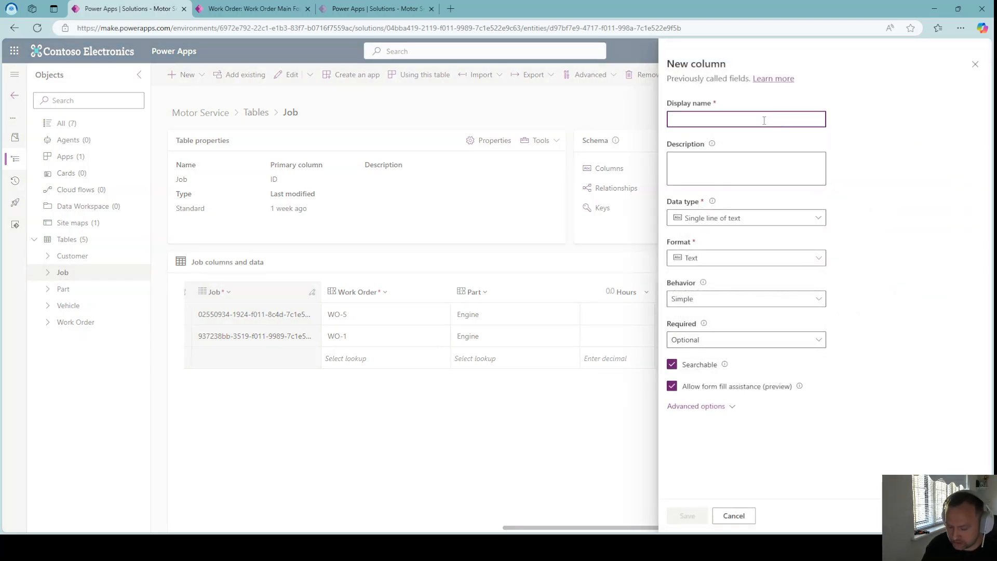
type("S")
key("BackSpace")
type("Image")
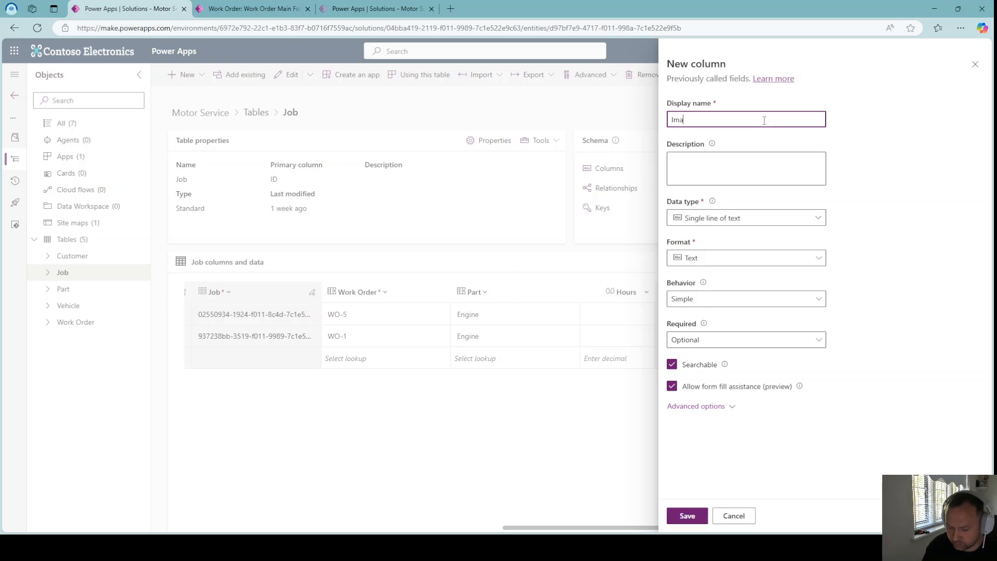
Set the new column's data type to Image and mark it as the primary image.
left_click(809, 221)
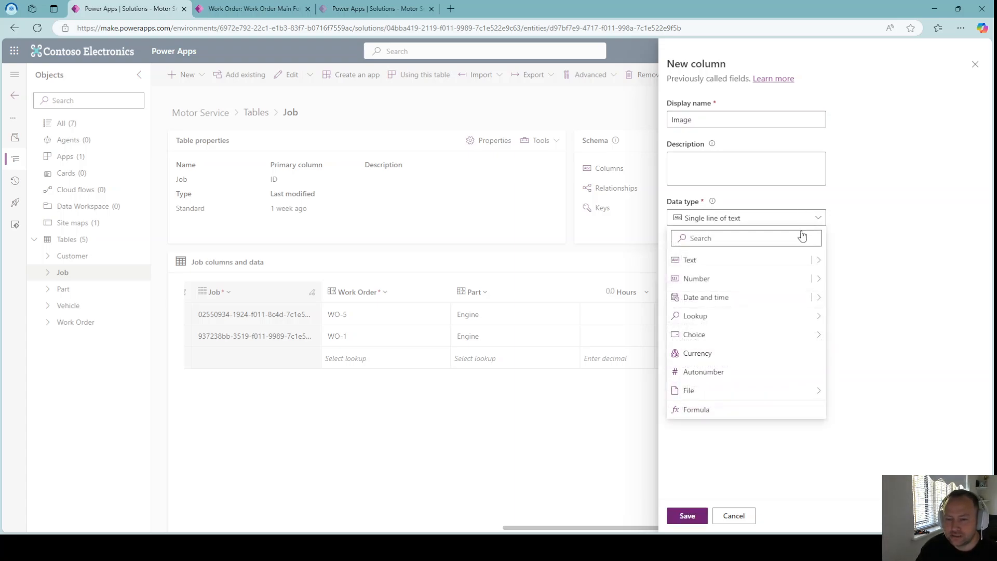
mouse_move(746, 391)
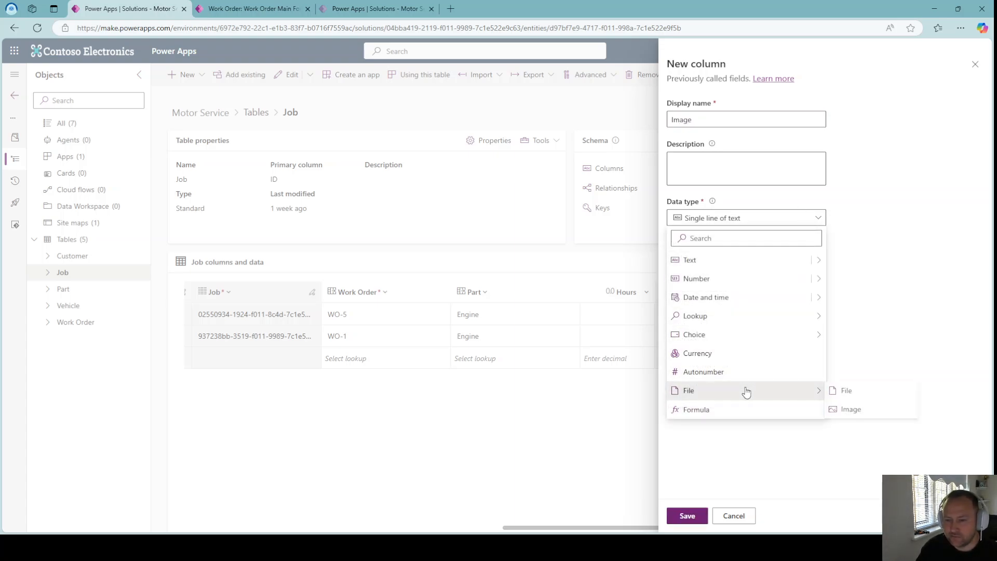
left_click(851, 409)
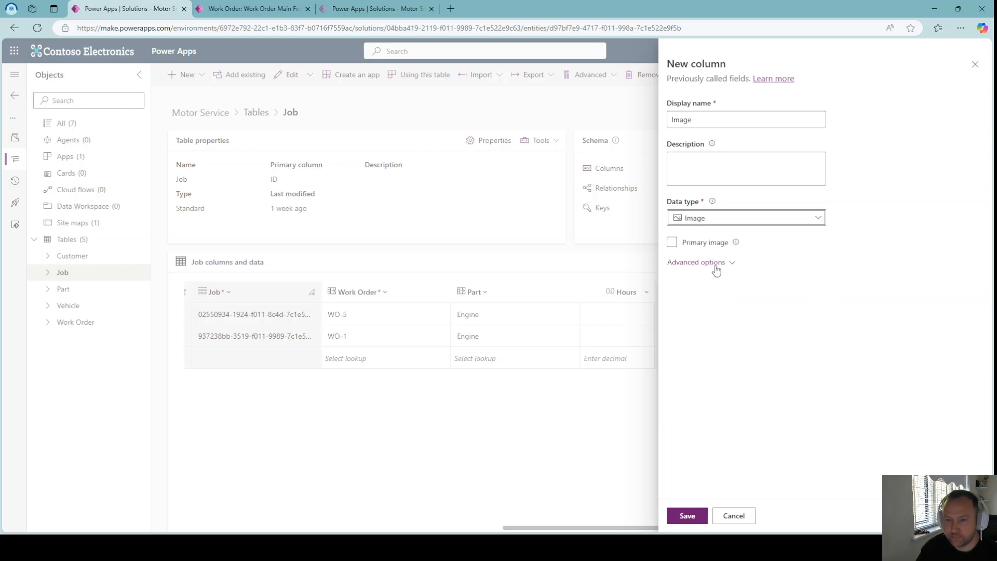
left_click(672, 243)
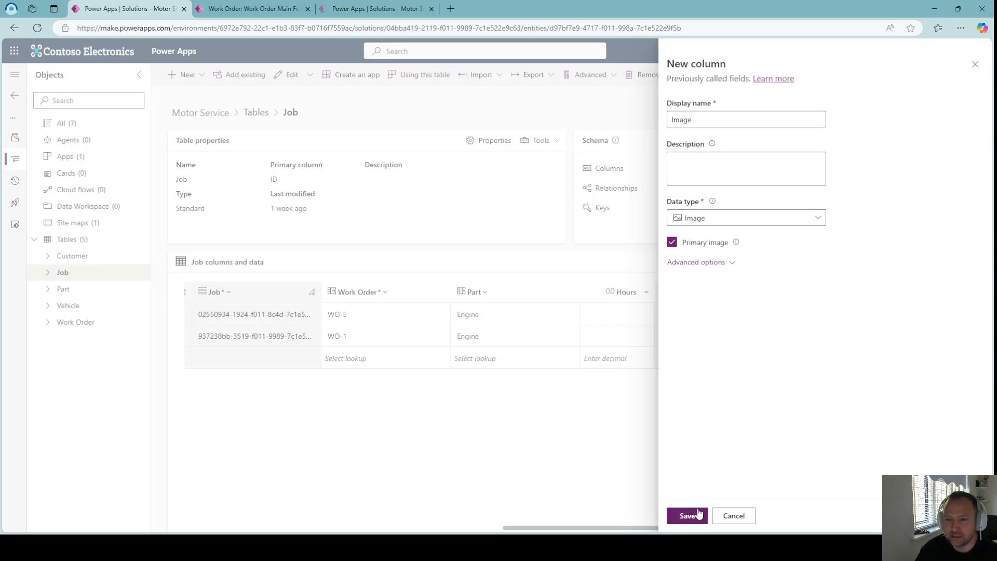
Set the maximum image size to 30720 KB in the advanced options and save the Image column.
left_click(733, 266)
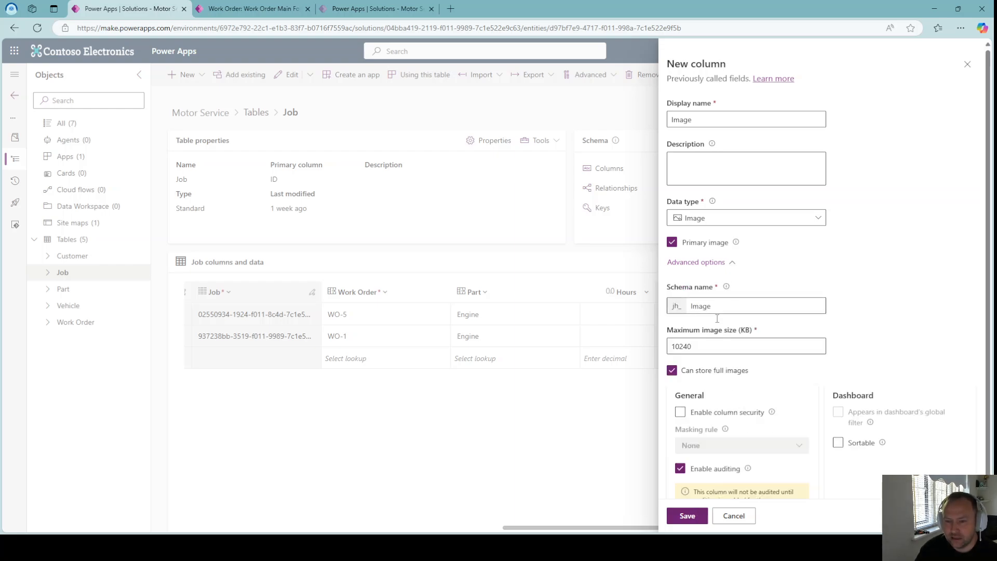
left_click(711, 345)
type("000")
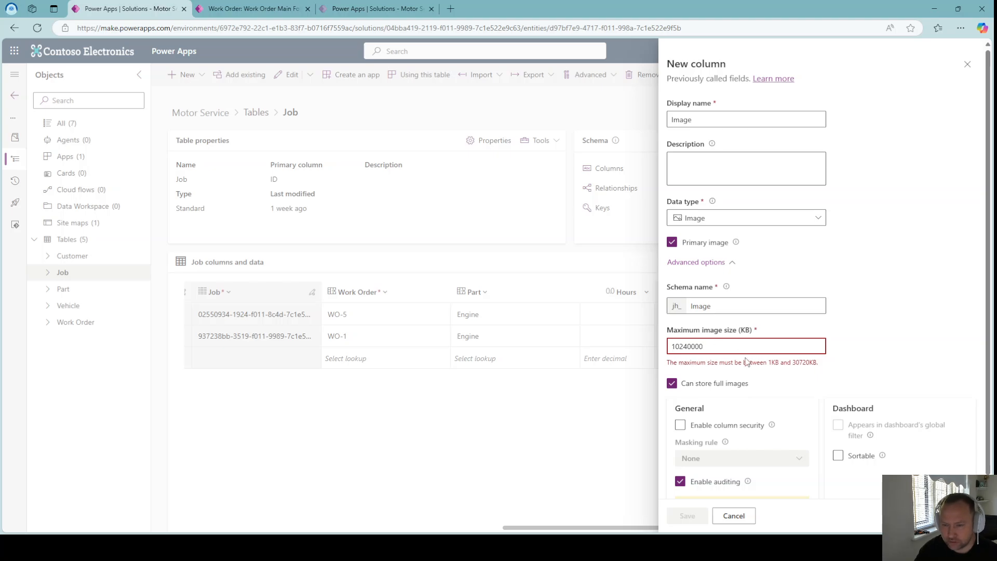
double_click(799, 362)
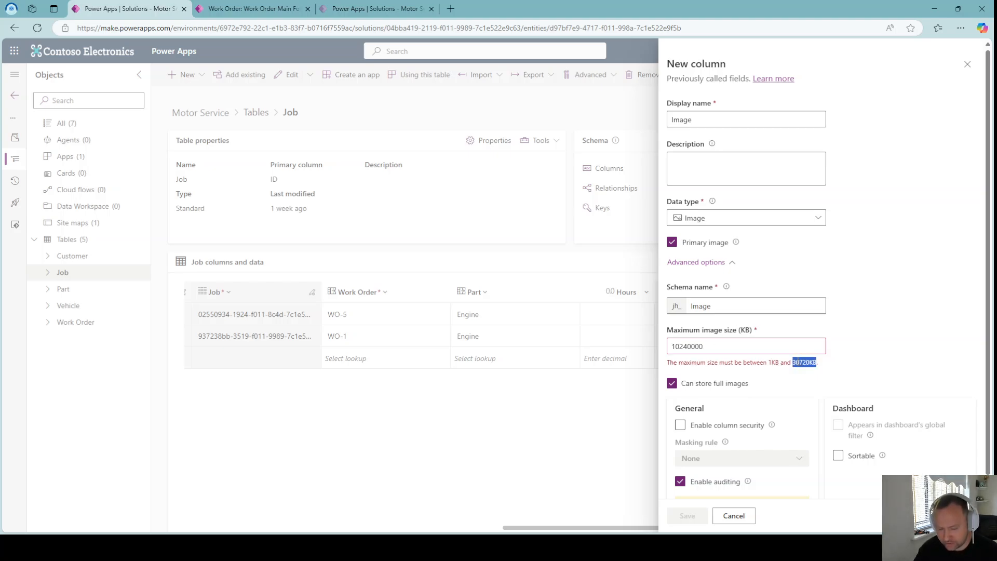
key("ctrl+c")
double_click(704, 347)
key("ctrl+v")
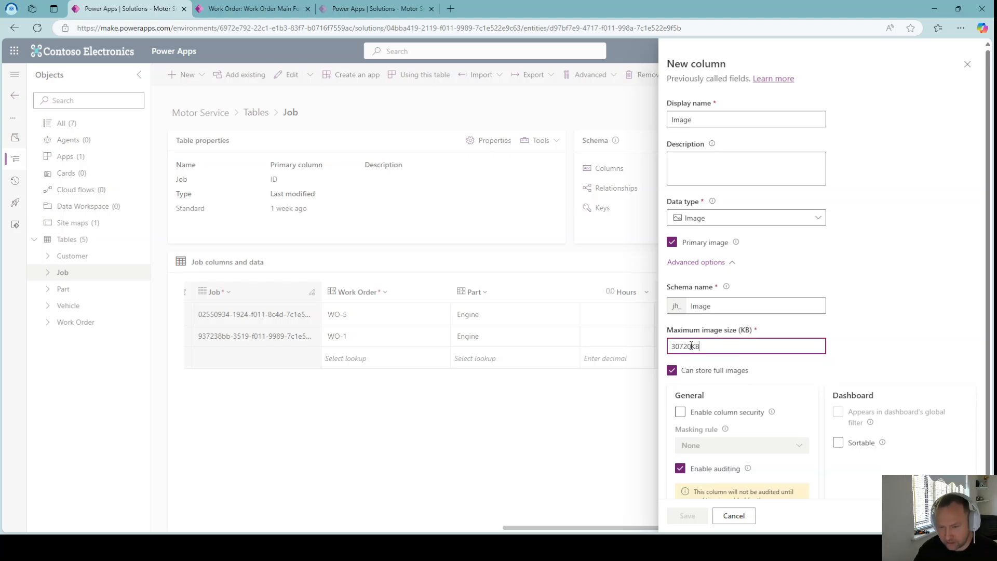
key("BackSpace")
key("BackSpace")
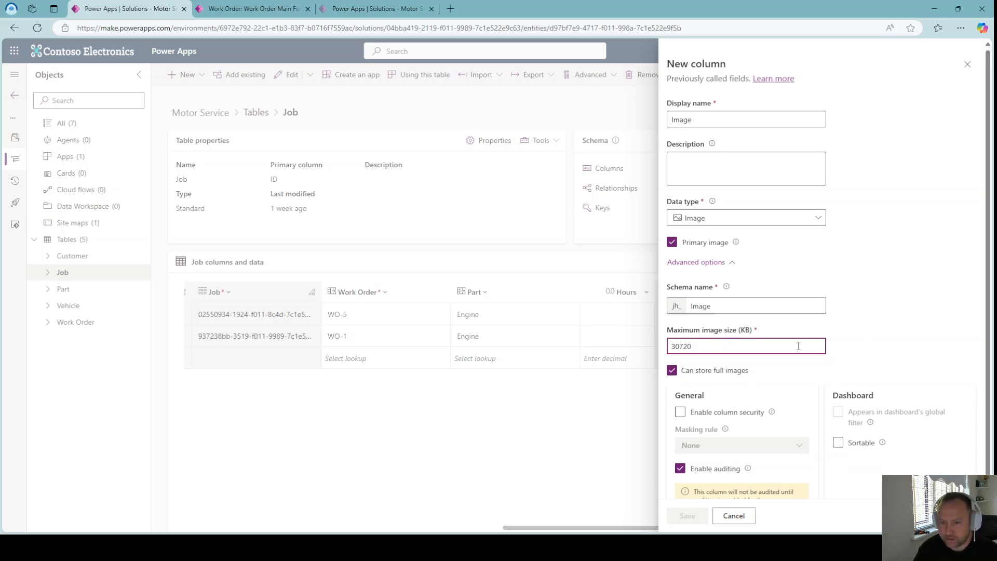
left_click(686, 515)
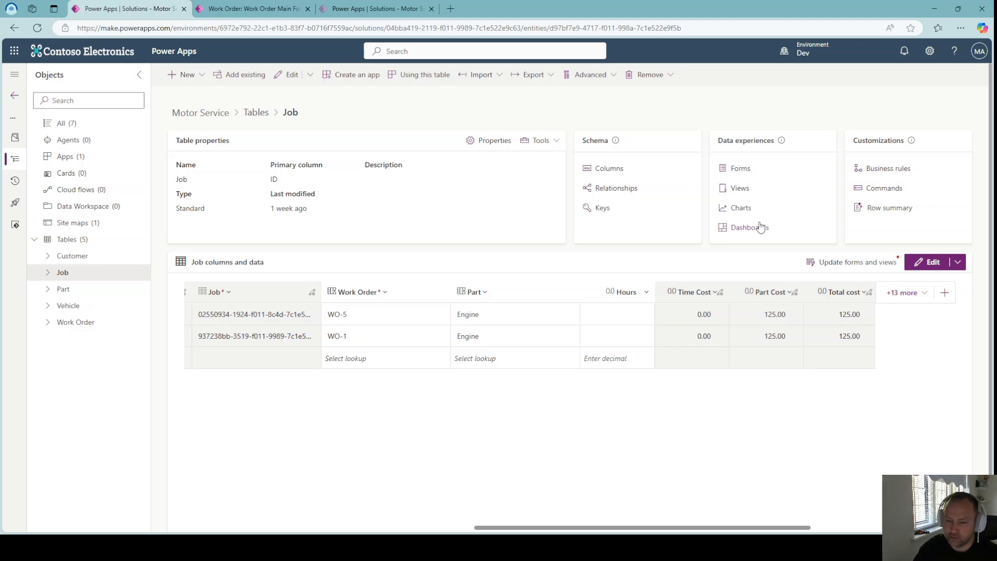
left_click_drag(666, 529, 784, 523)
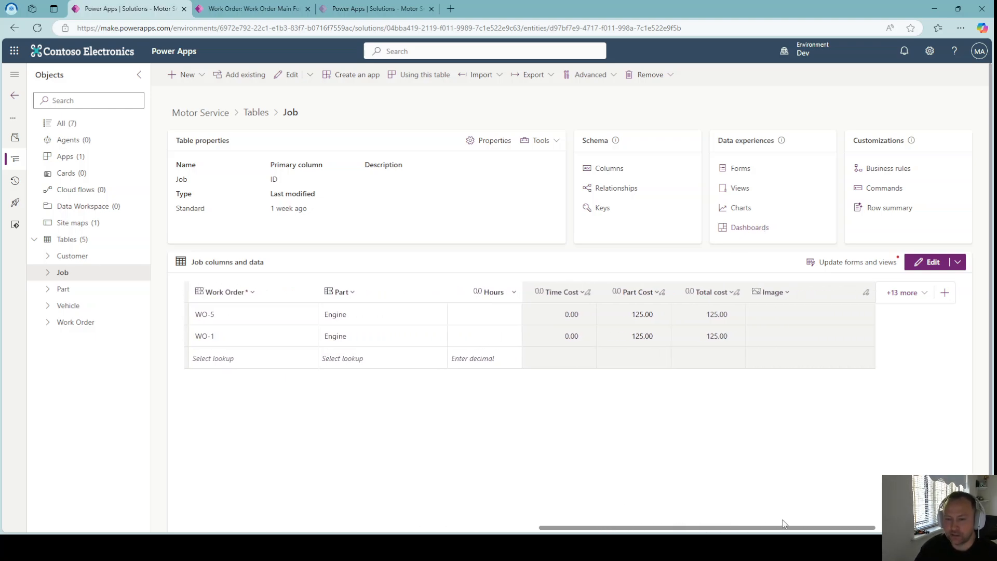